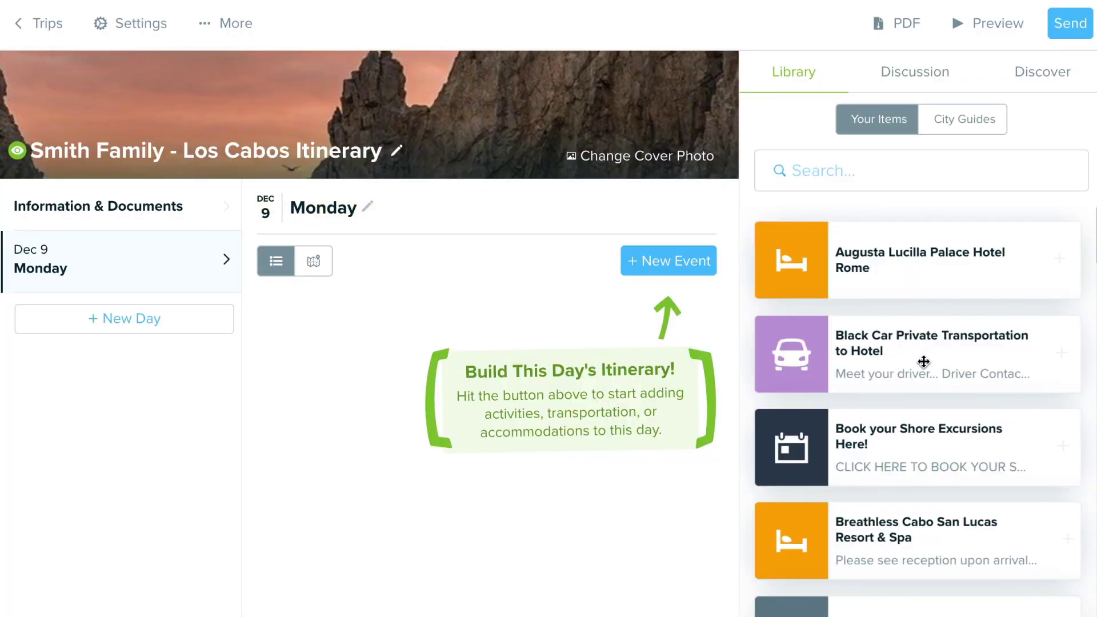
Add the saved Breathless Cabo San Lucas Resort & Spa library item to Monday, Dec 9, and look over the new event.
scroll(926, 361, down, 1)
scroll(930, 360, up, 1)
scroll(931, 353, down, 3)
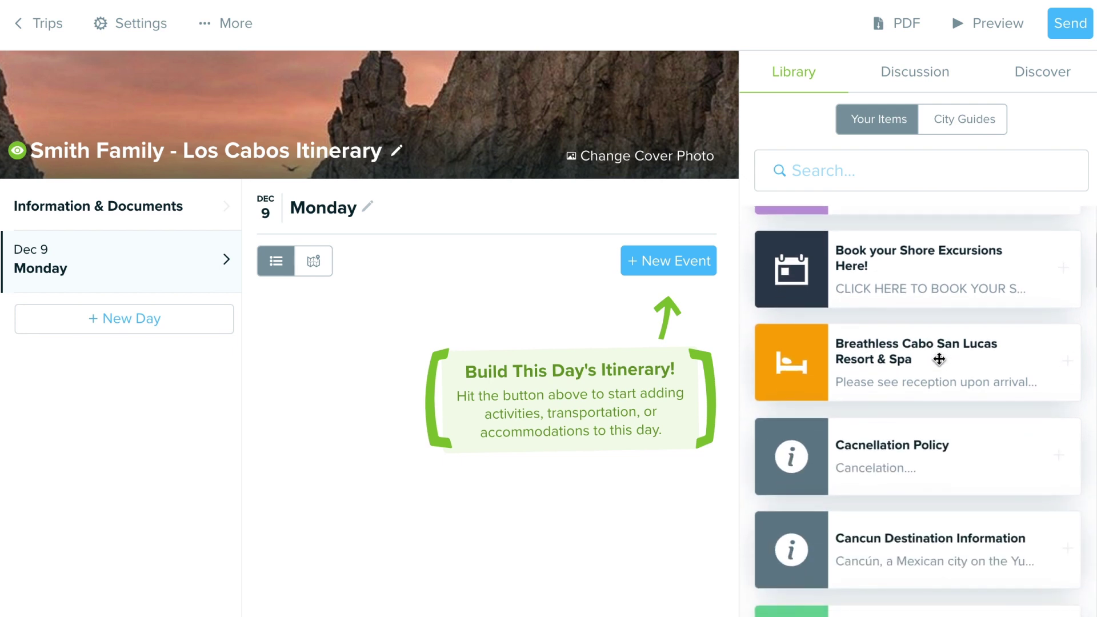
scroll(933, 363, down, 1)
scroll(934, 362, down, 1)
scroll(939, 363, up, 3)
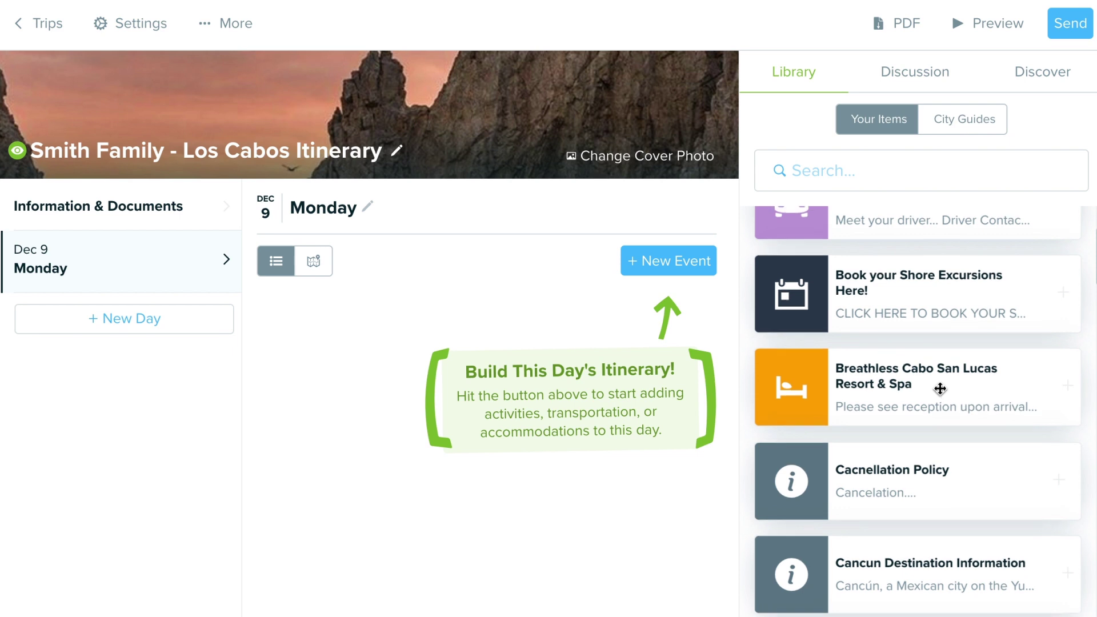
drag(940, 389, 527, 533)
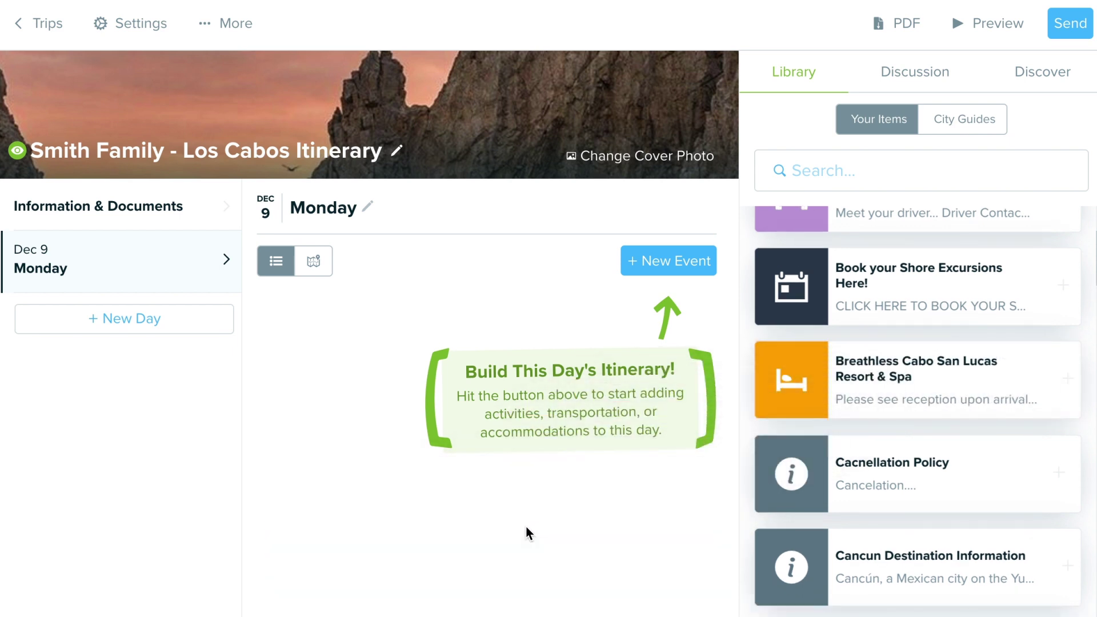
scroll(550, 507, down, 3)
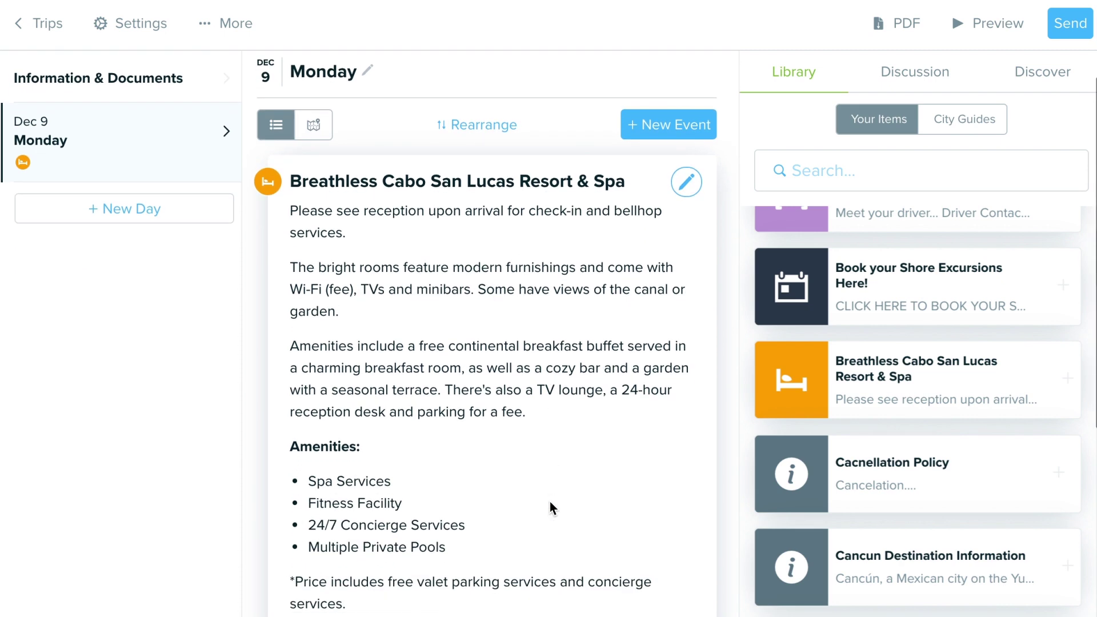
scroll(552, 507, down, 4)
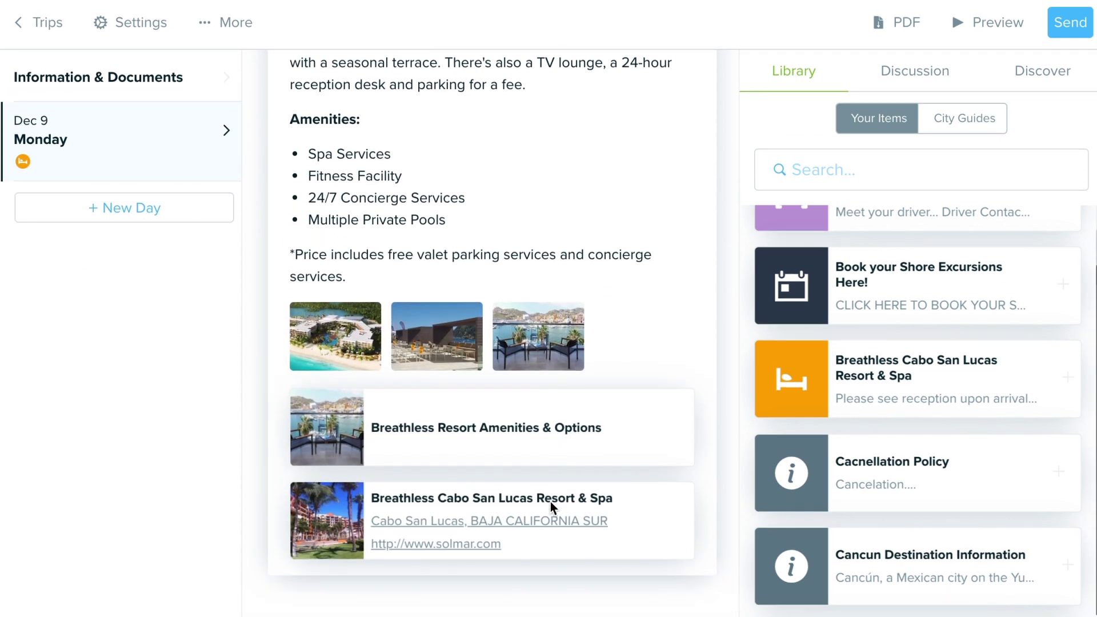
scroll(552, 507, up, 7)
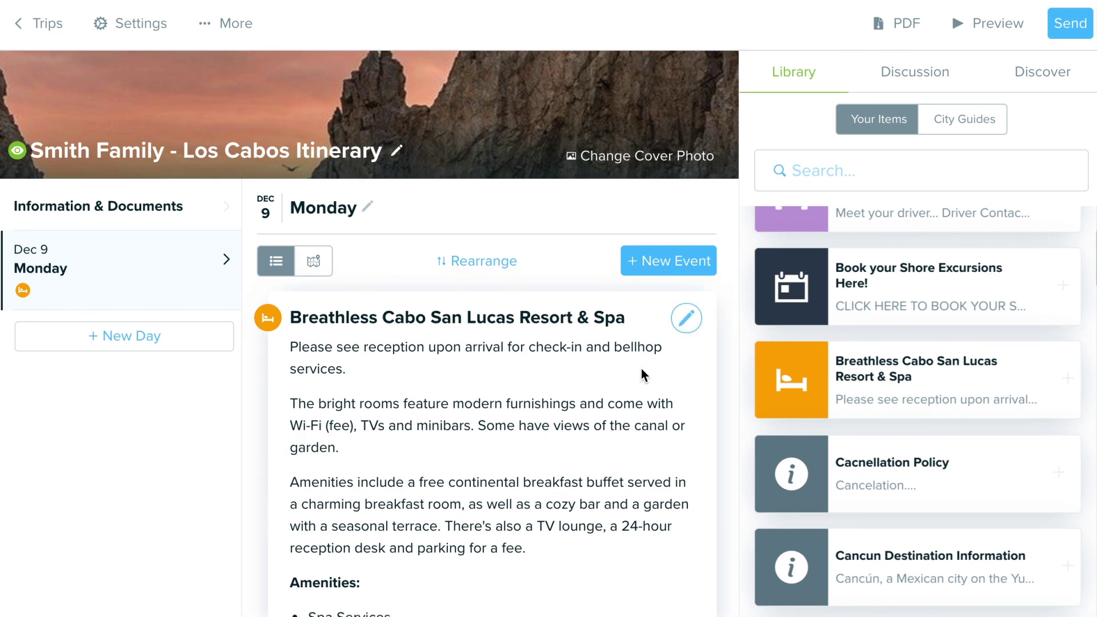
Open the Breathless Cabo San Lucas Resort & Spa event for editing and examine its title, notes, multimedia and attachments.
scroll(640, 374, down, 1)
scroll(640, 374, down, 1)
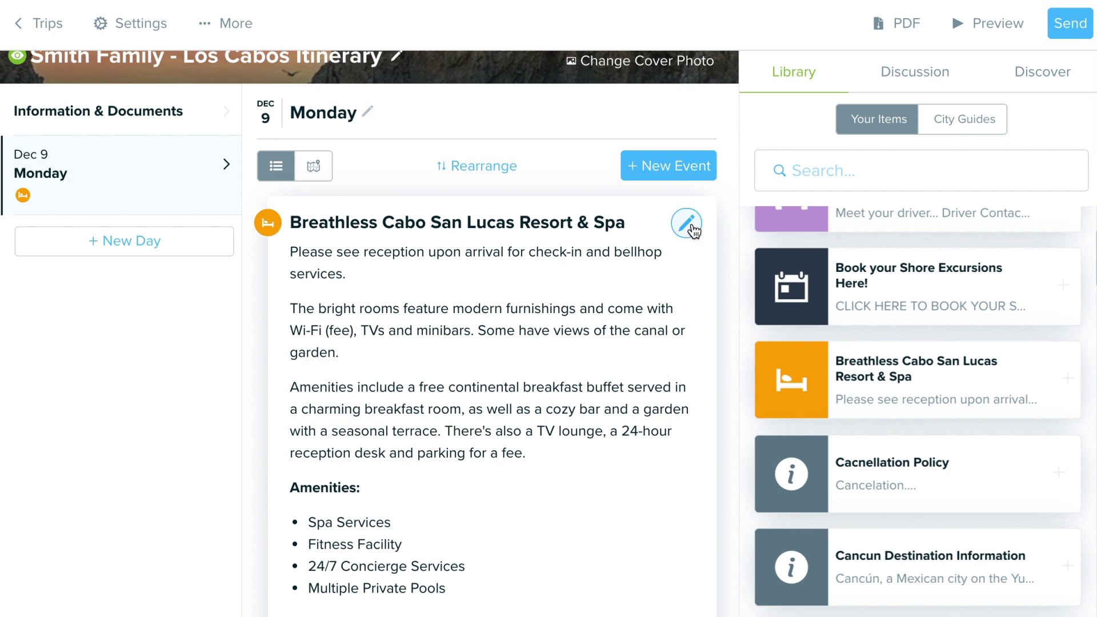
click(688, 224)
scroll(629, 331, down, 3)
drag(567, 183, 380, 183)
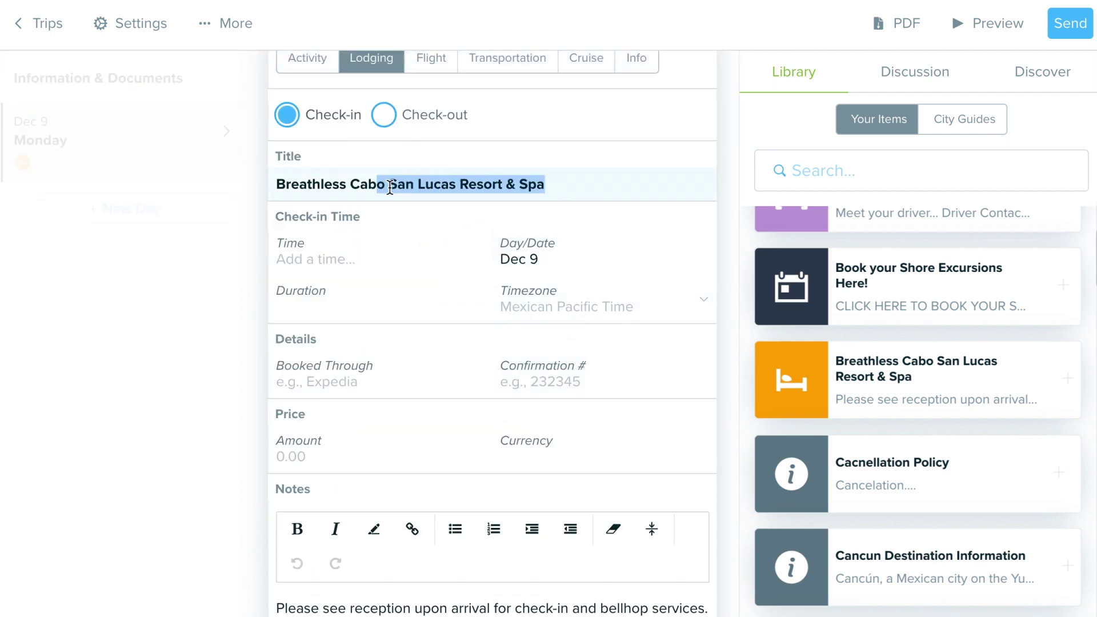
scroll(479, 303, down, 6)
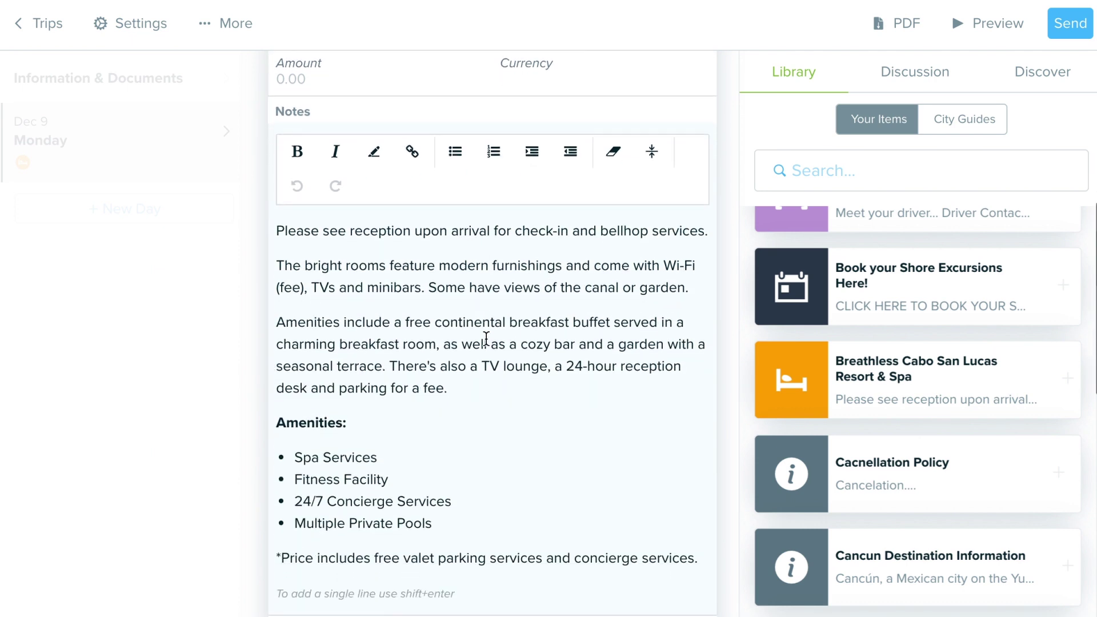
drag(470, 366, 349, 251)
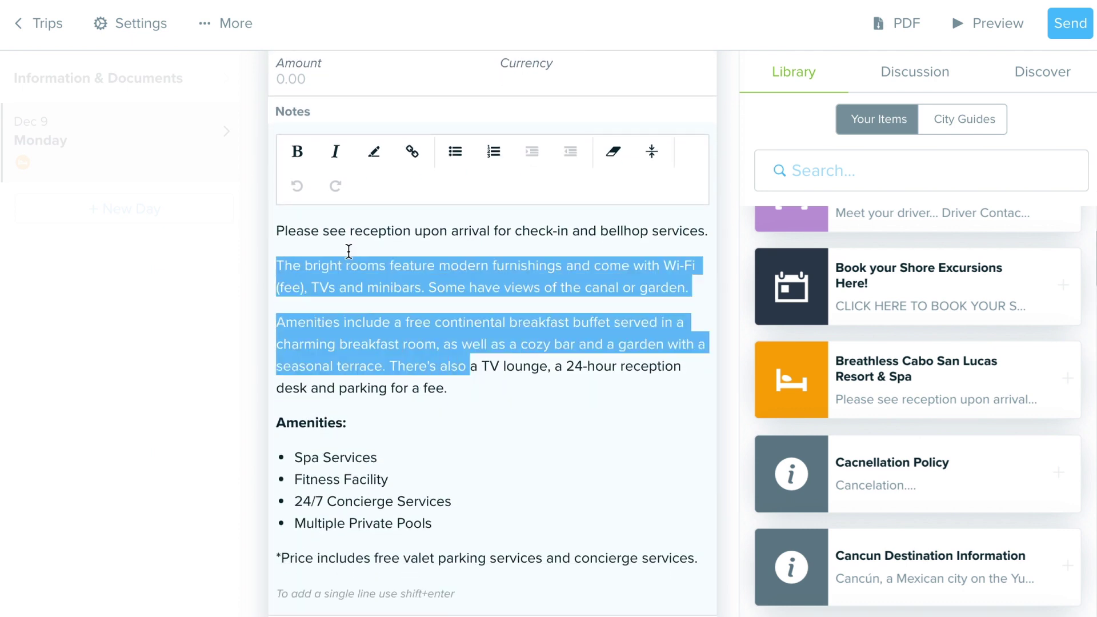
scroll(349, 251, down, 10)
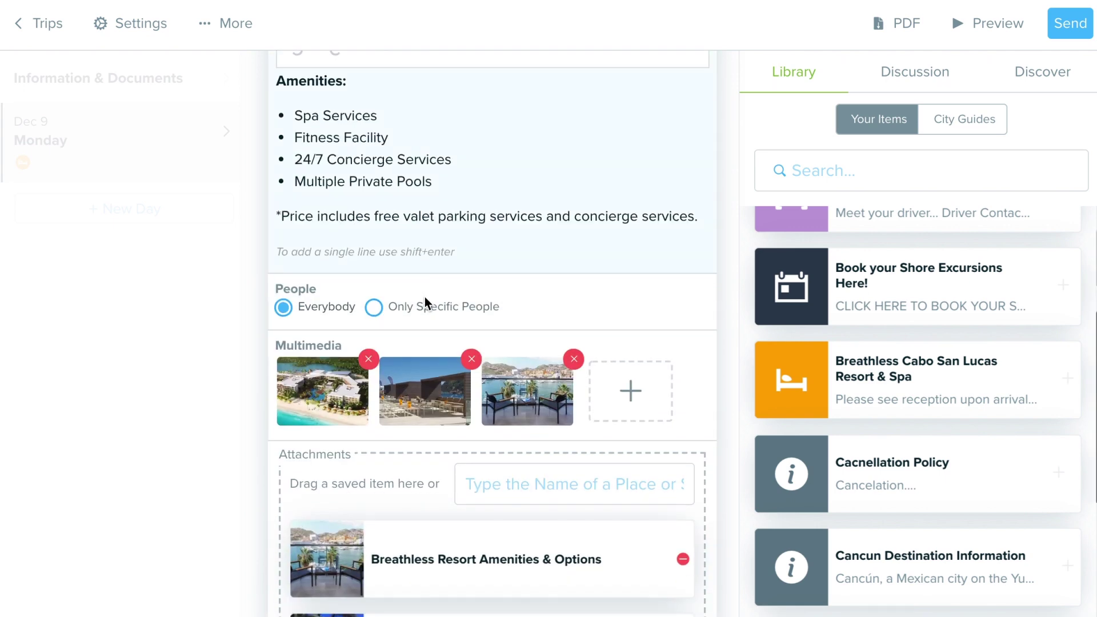
scroll(426, 302, down, 1)
Examine the option to overwrite the resort event in the library, including its labels, and leave without overwriting or editing.
click(365, 446)
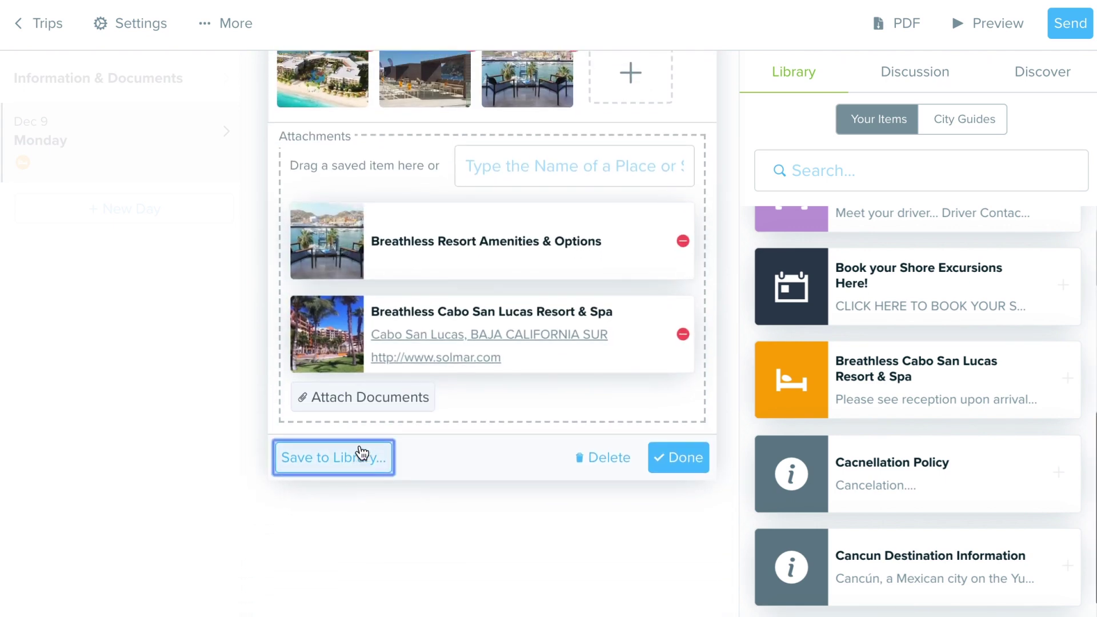
drag(372, 98, 297, 96)
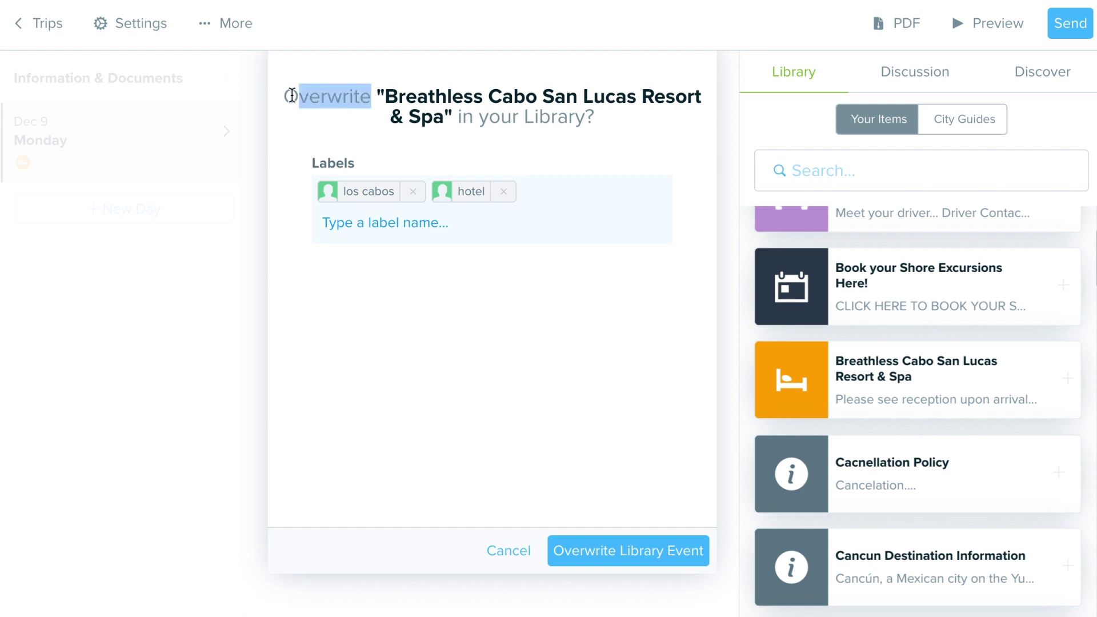
click(436, 352)
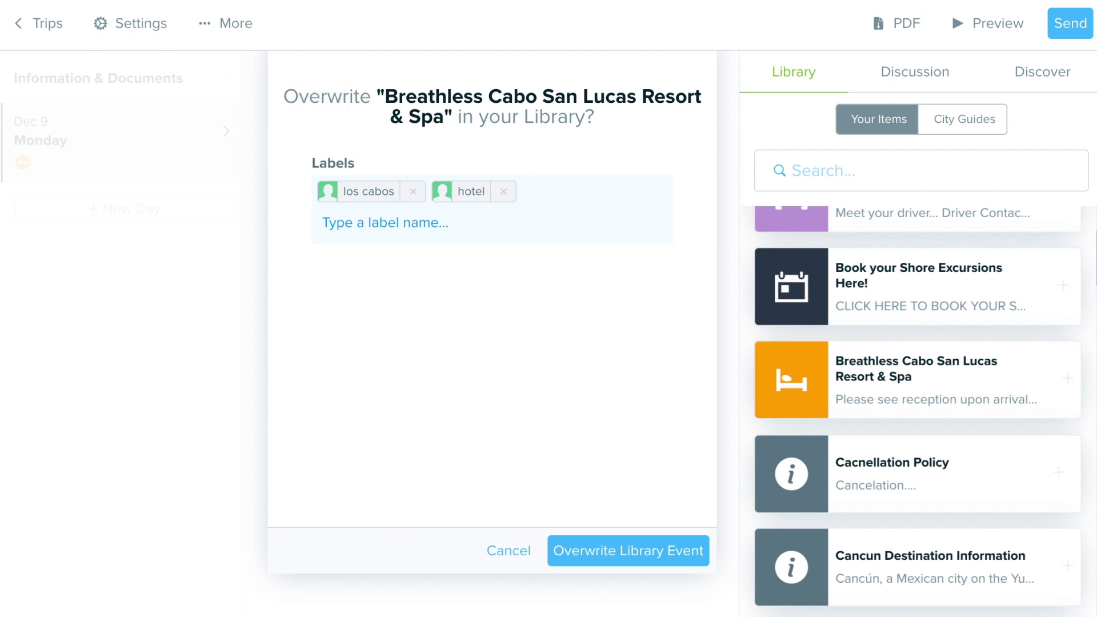
click(513, 550)
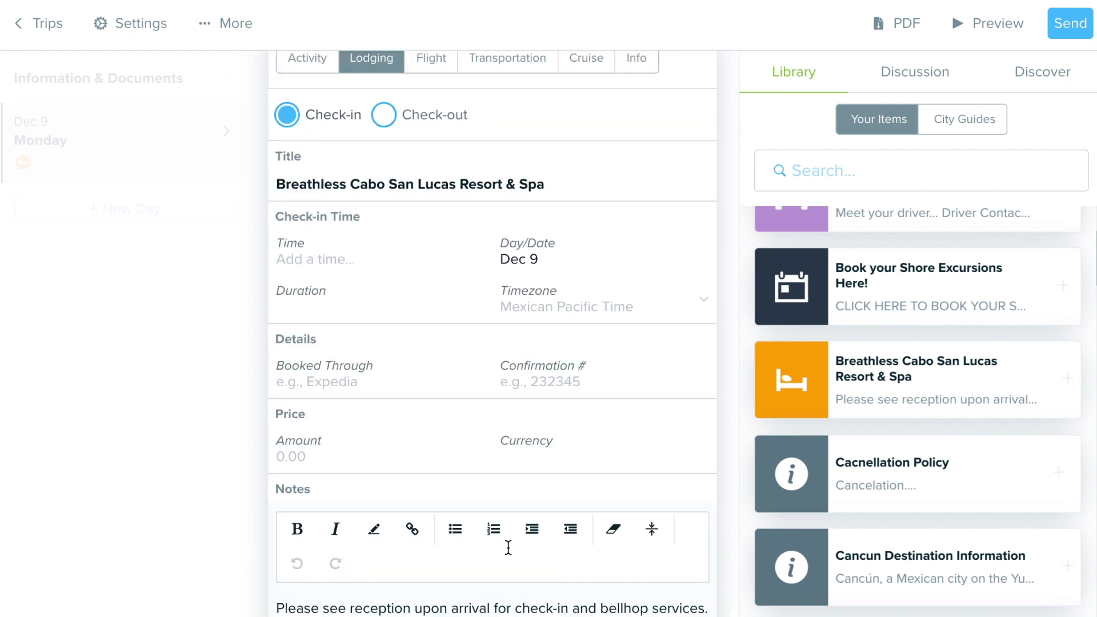
click(733, 310)
scroll(902, 399, up, 1)
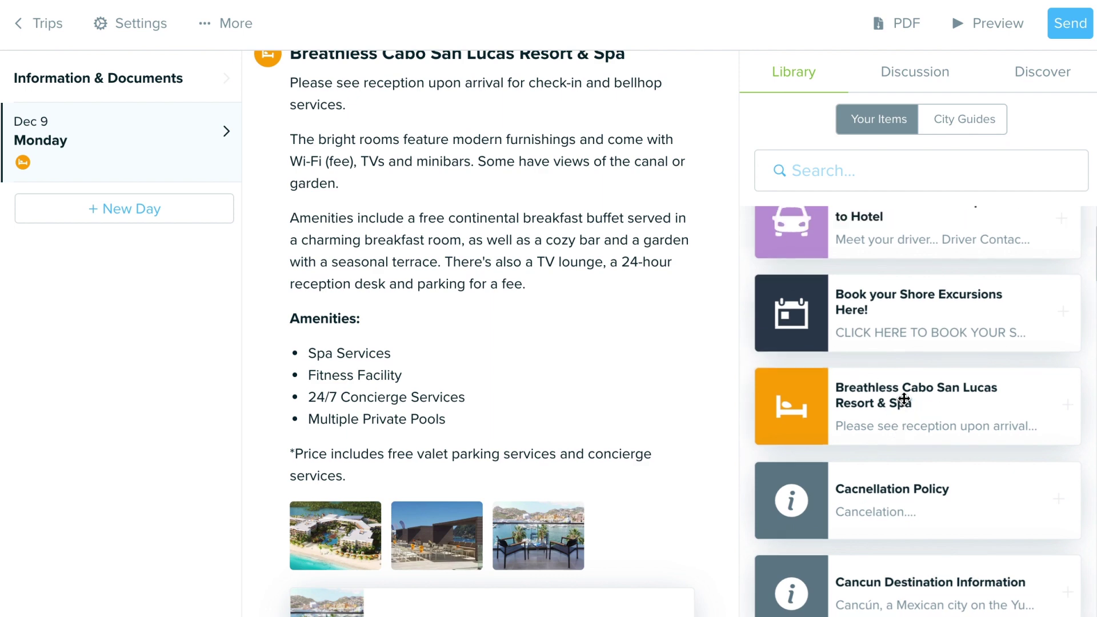
scroll(534, 293, up, 5)
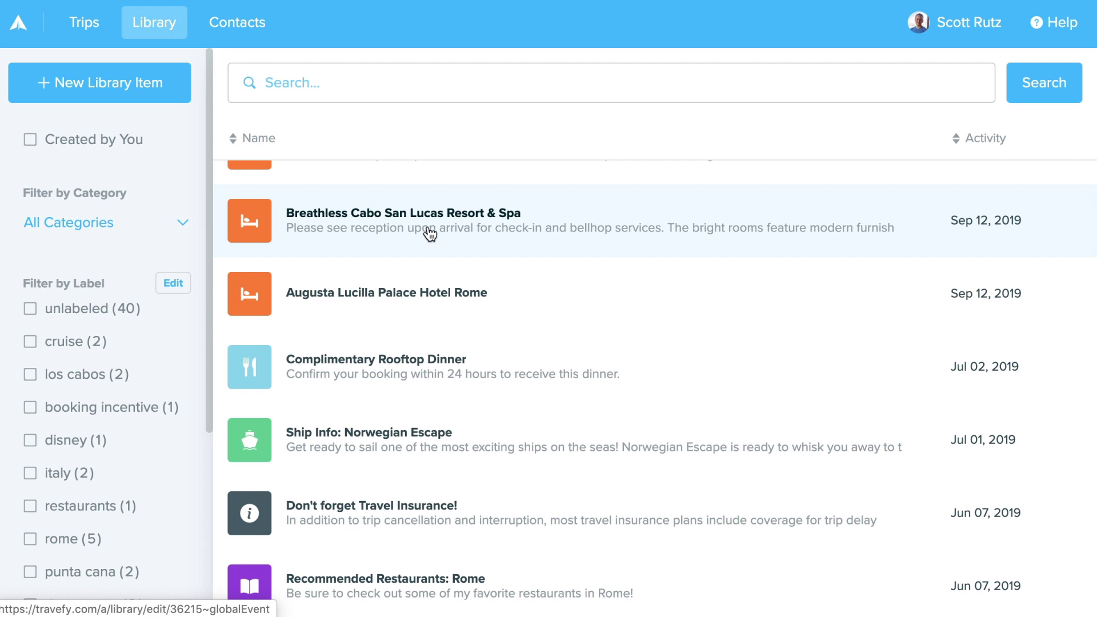
Open the Breathless Cabo San Lucas Resort & Spa item in the library, examine its notes, images, labels and attachments, and finish editing.
click(430, 240)
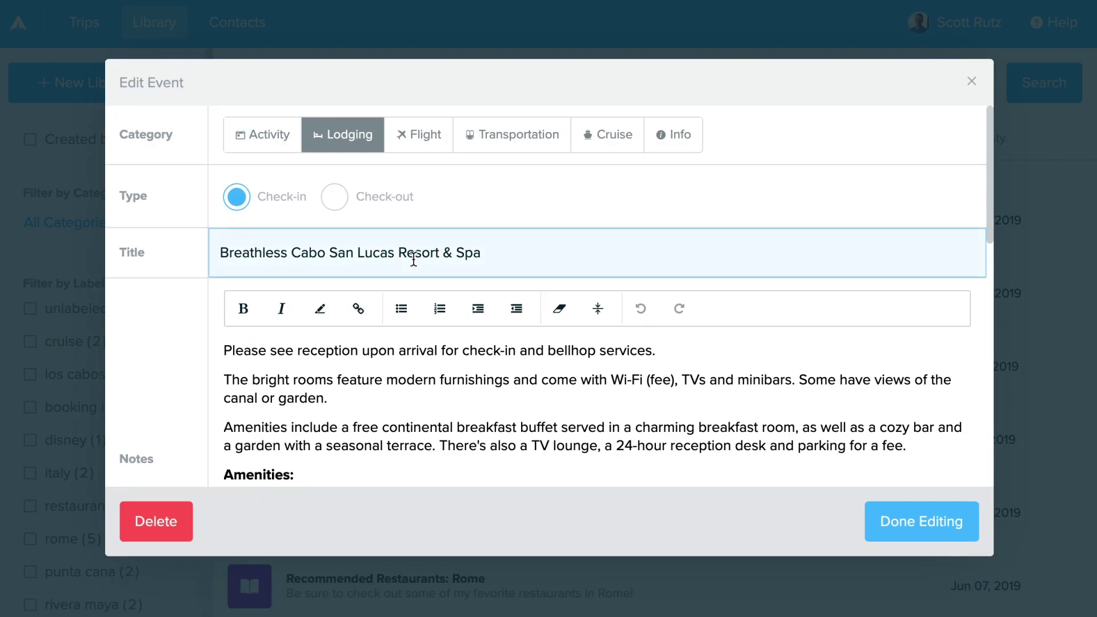
scroll(413, 257, down, 3)
scroll(412, 260, down, 3)
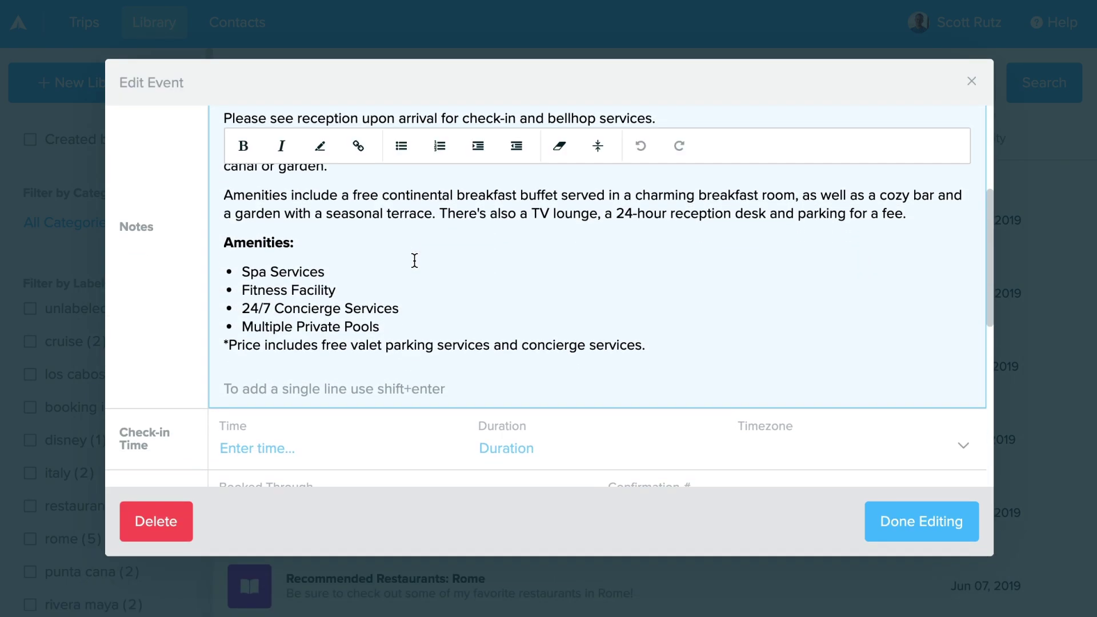
drag(407, 279, 310, 211)
scroll(355, 302, down, 5)
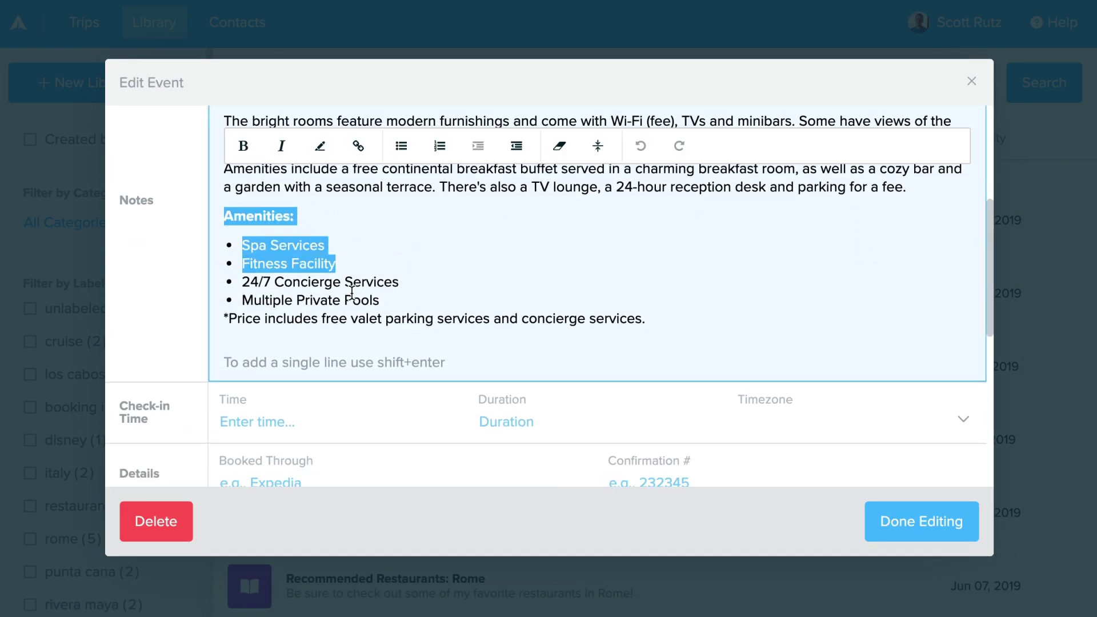
scroll(371, 337, down, 3)
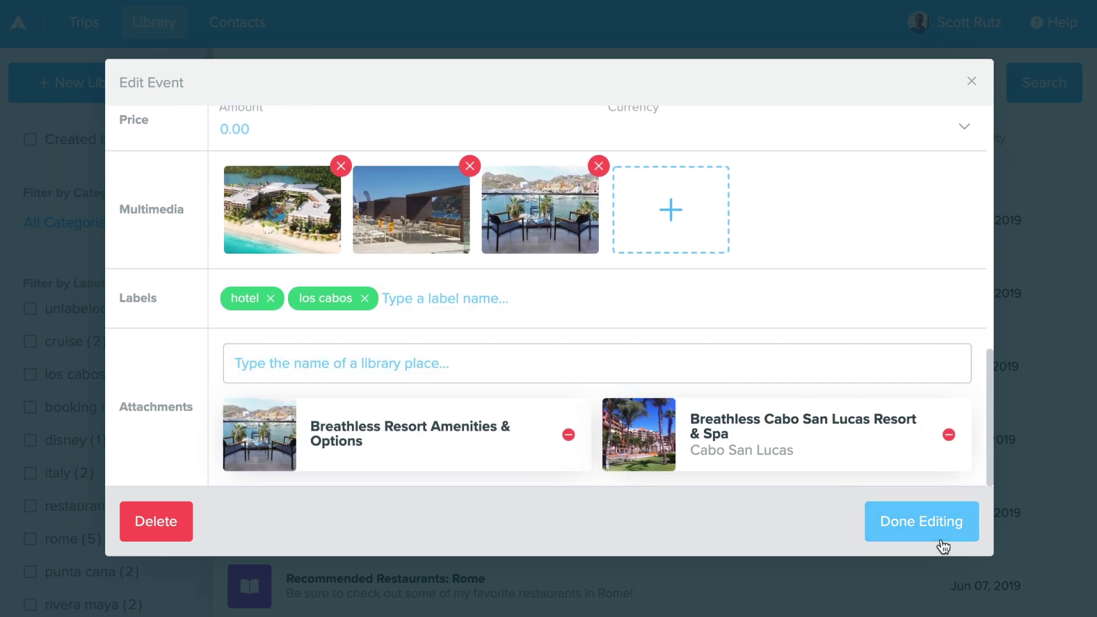
click(894, 522)
Open the Recommended Restaurants: Rome library item, examine its notes, labels and attached restaurants, and finish editing.
scroll(416, 404, down, 3)
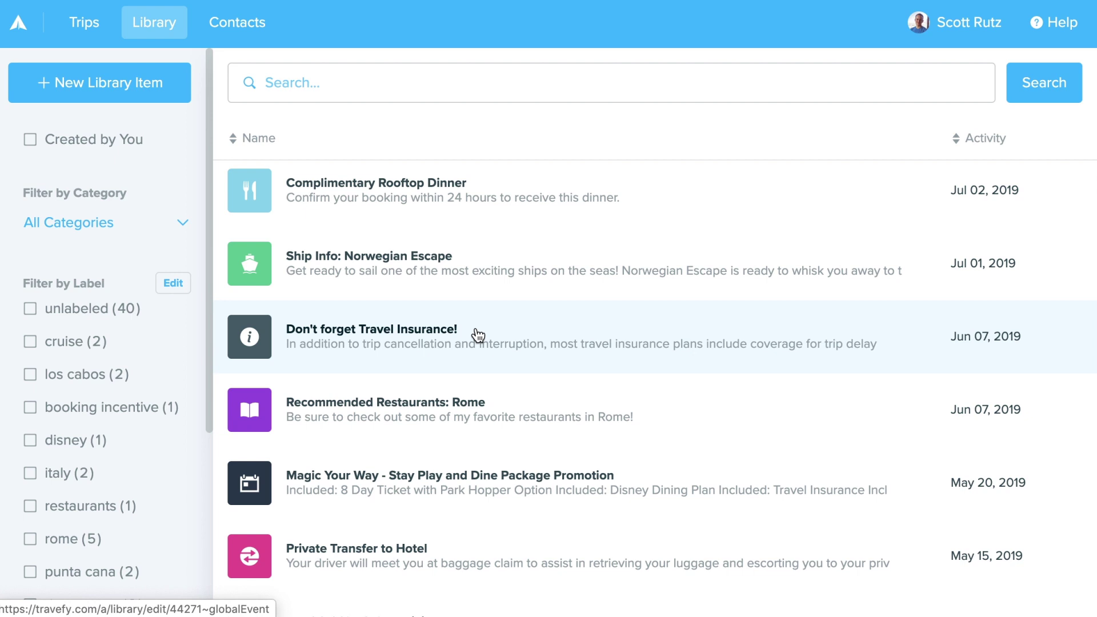
click(493, 391)
scroll(545, 389, down, 3)
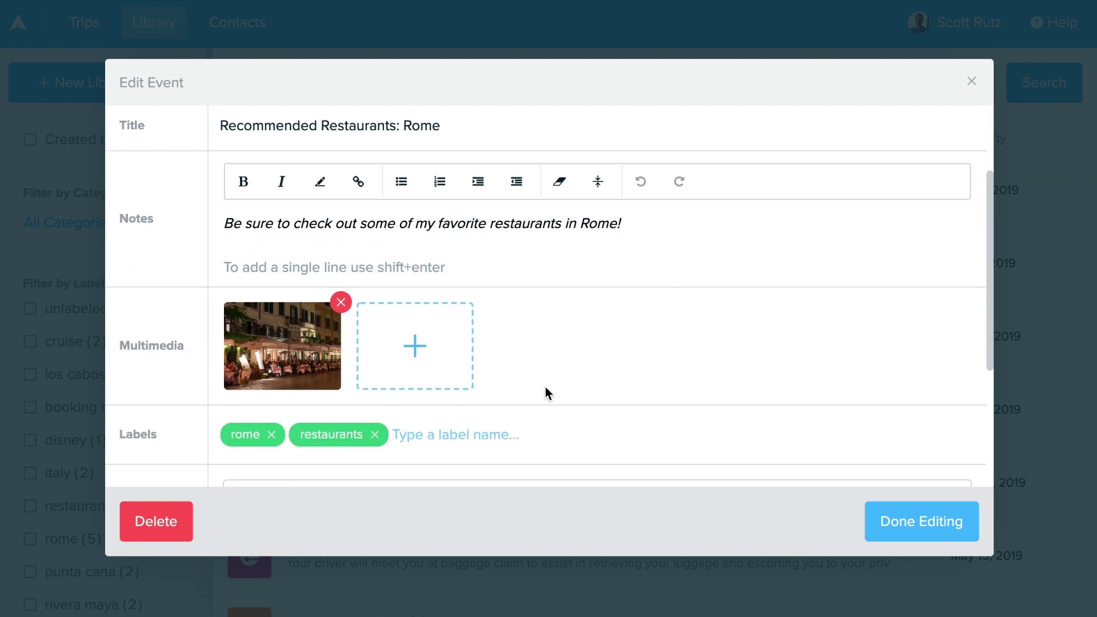
scroll(545, 390, down, 4)
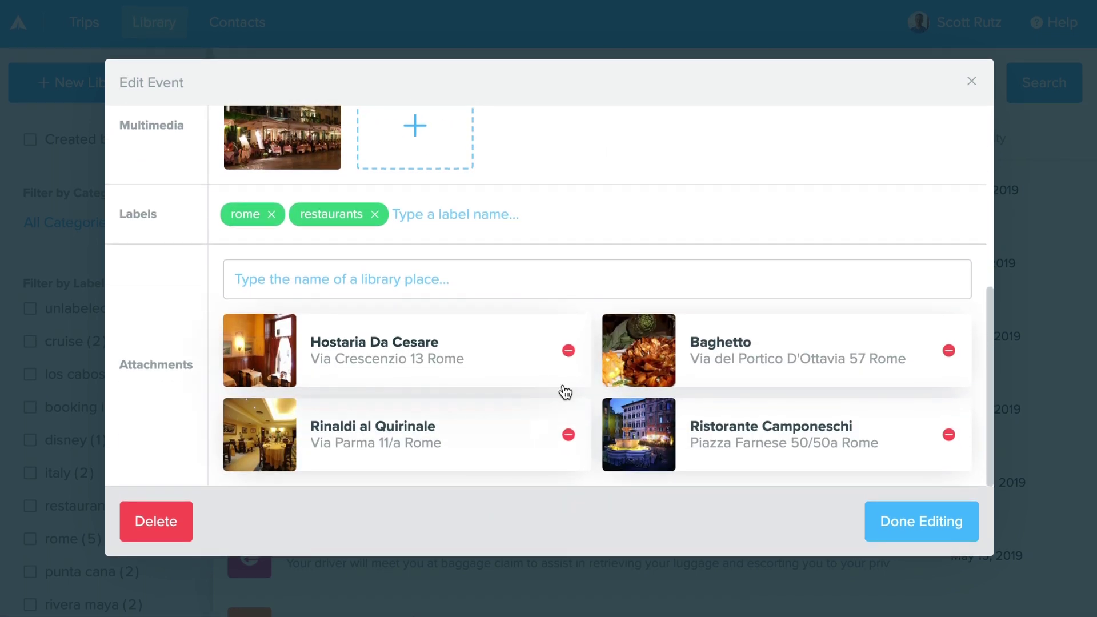
scroll(566, 392, up, 6)
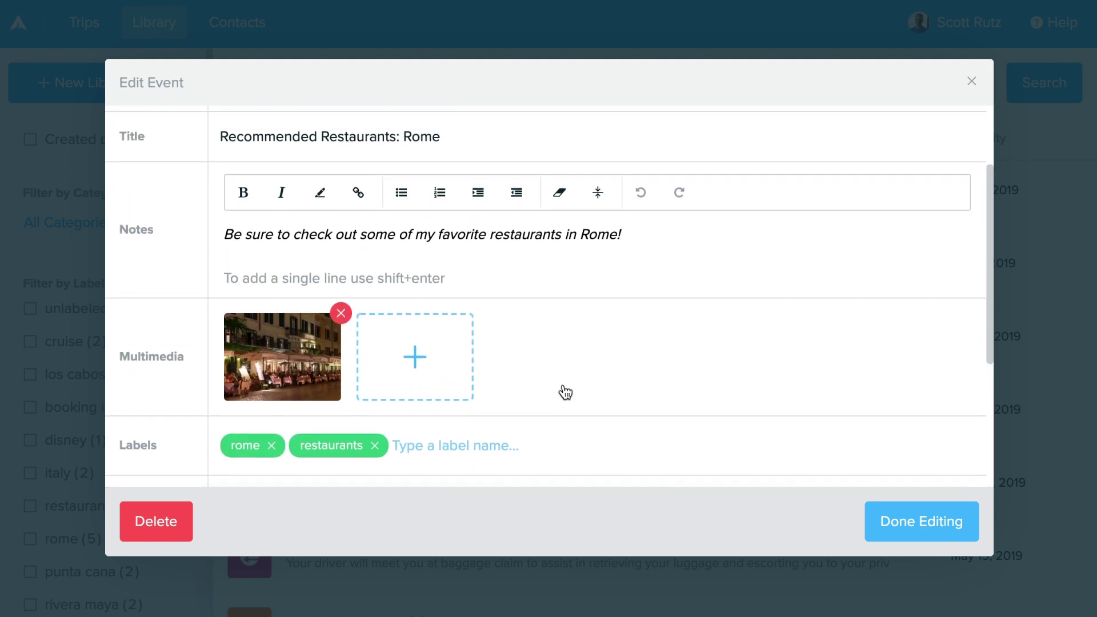
click(911, 520)
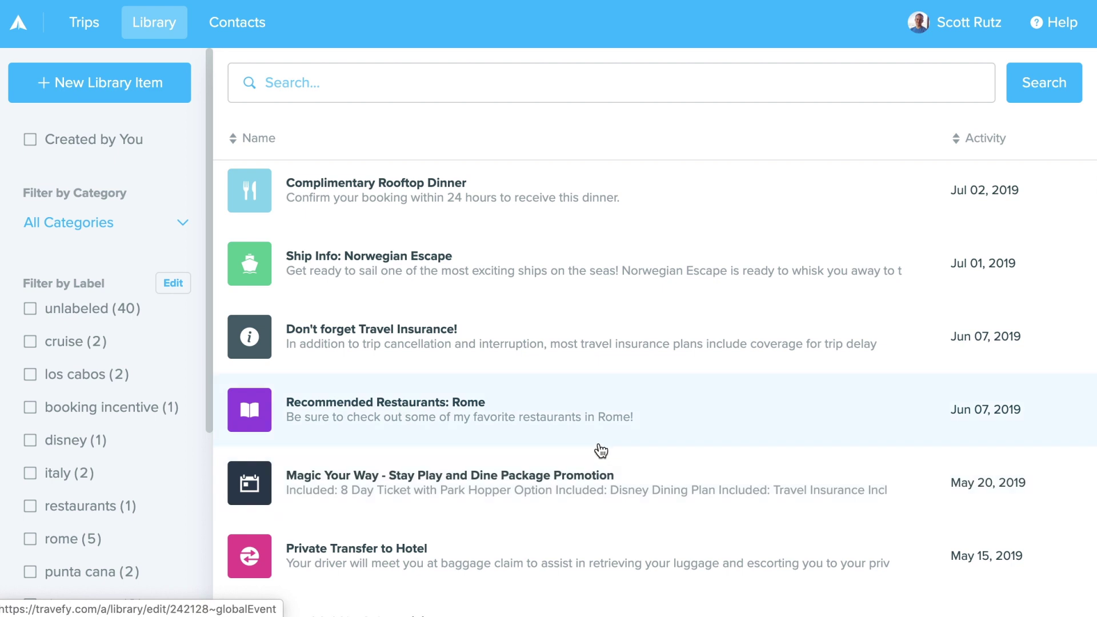
Add the existing label "mexico" to the Breathless Cabo San Lucas Resort & Spa library item and finish editing.
scroll(118, 337, down, 3)
scroll(116, 338, down, 1)
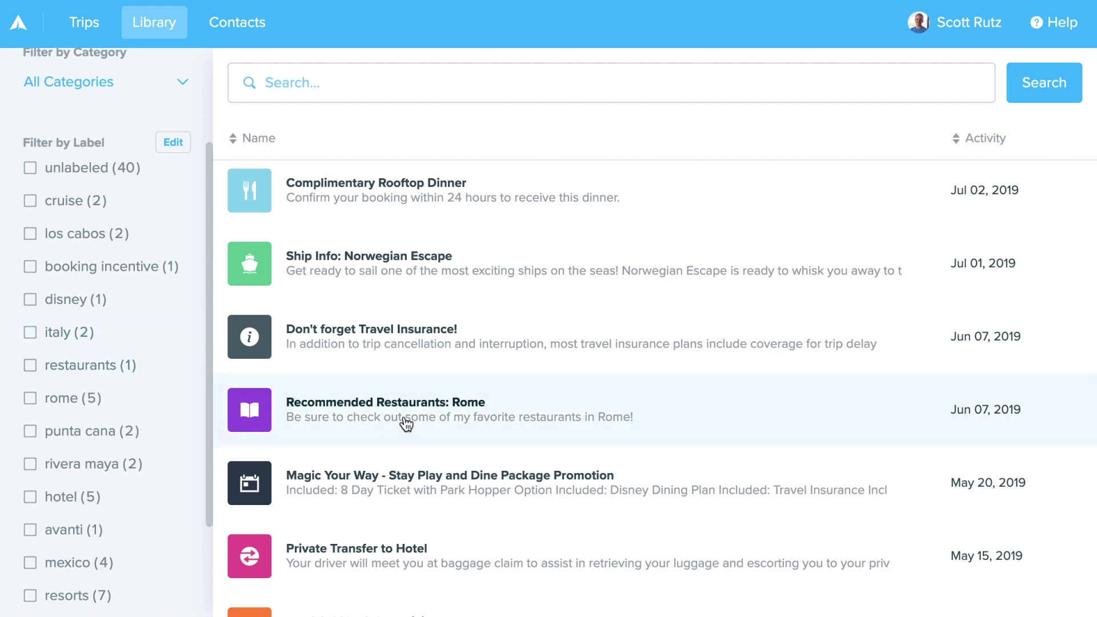
click(392, 373)
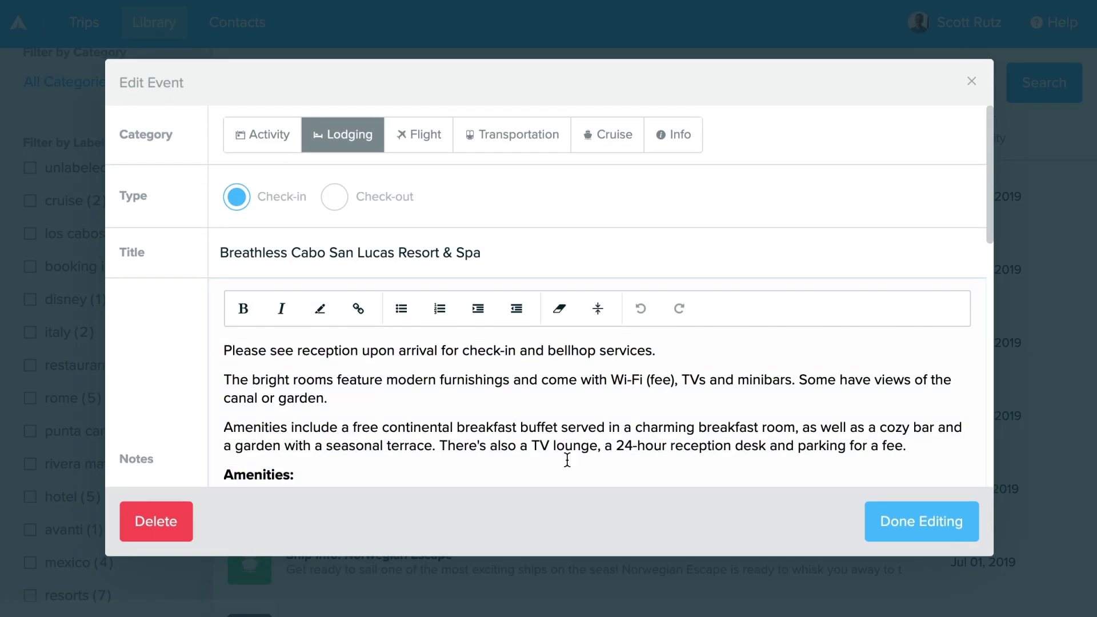
scroll(564, 461, down, 5)
scroll(565, 461, down, 10)
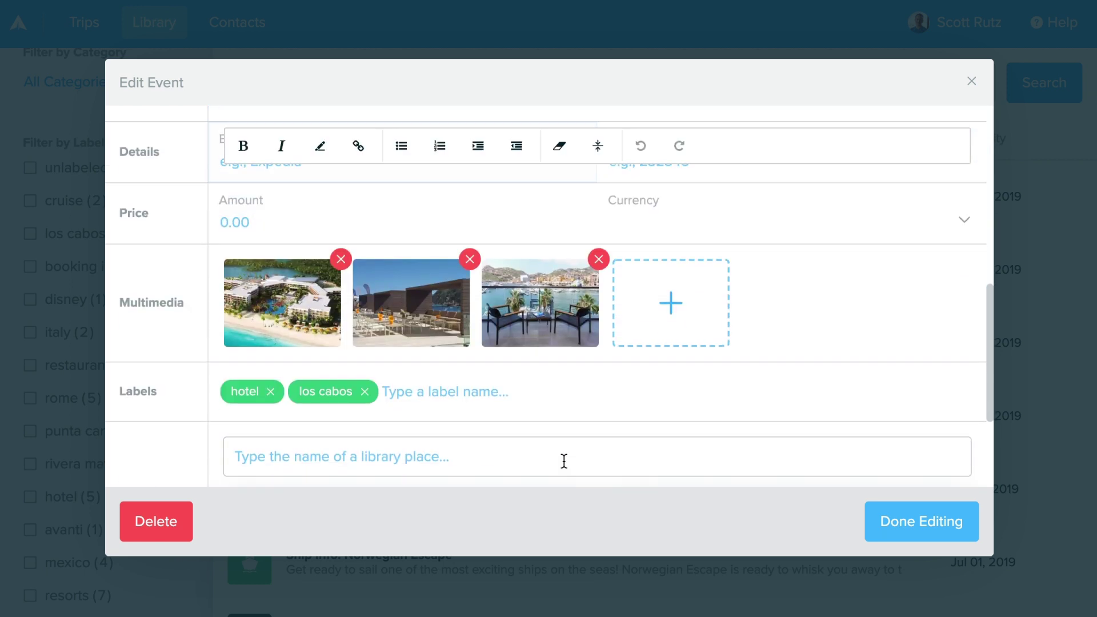
drag(135, 298, 119, 299)
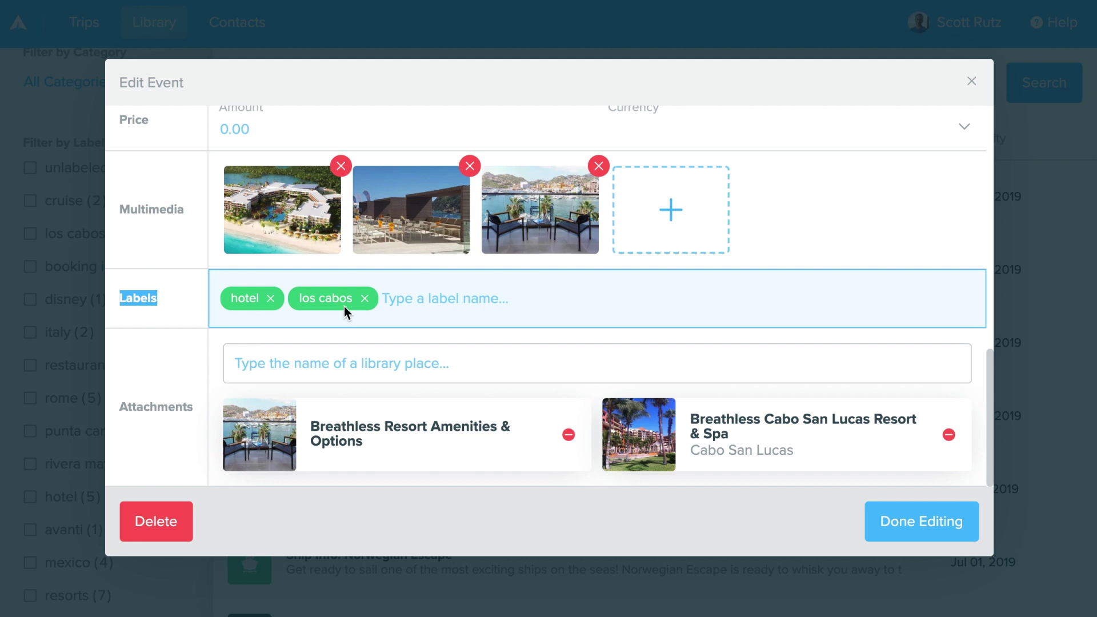
click(432, 306)
text(mexi)
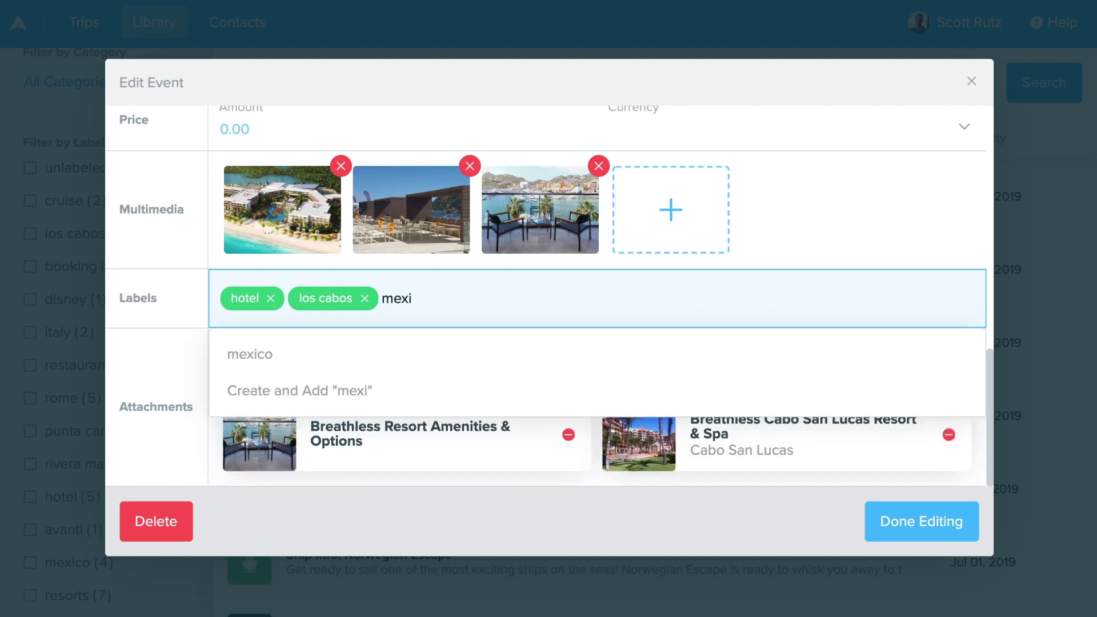
click(362, 358)
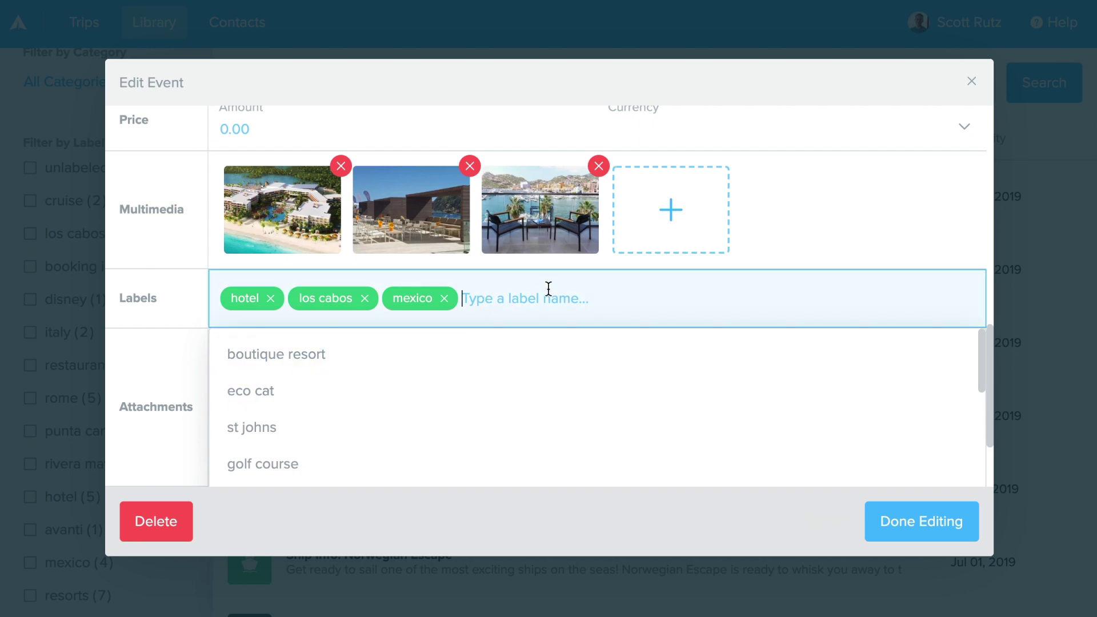
click(182, 317)
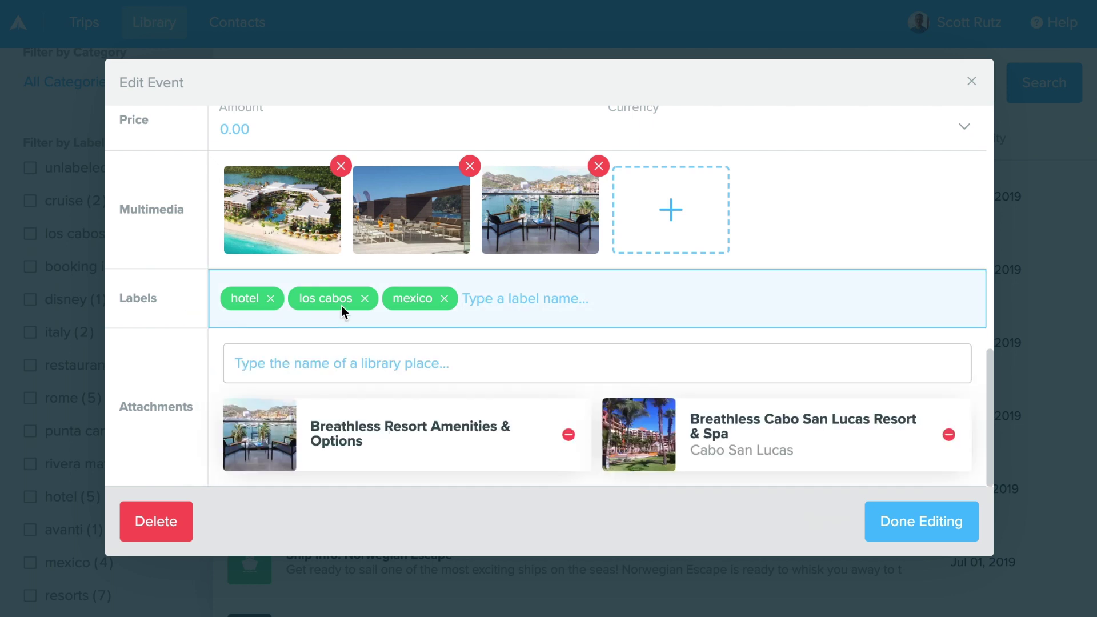
click(901, 516)
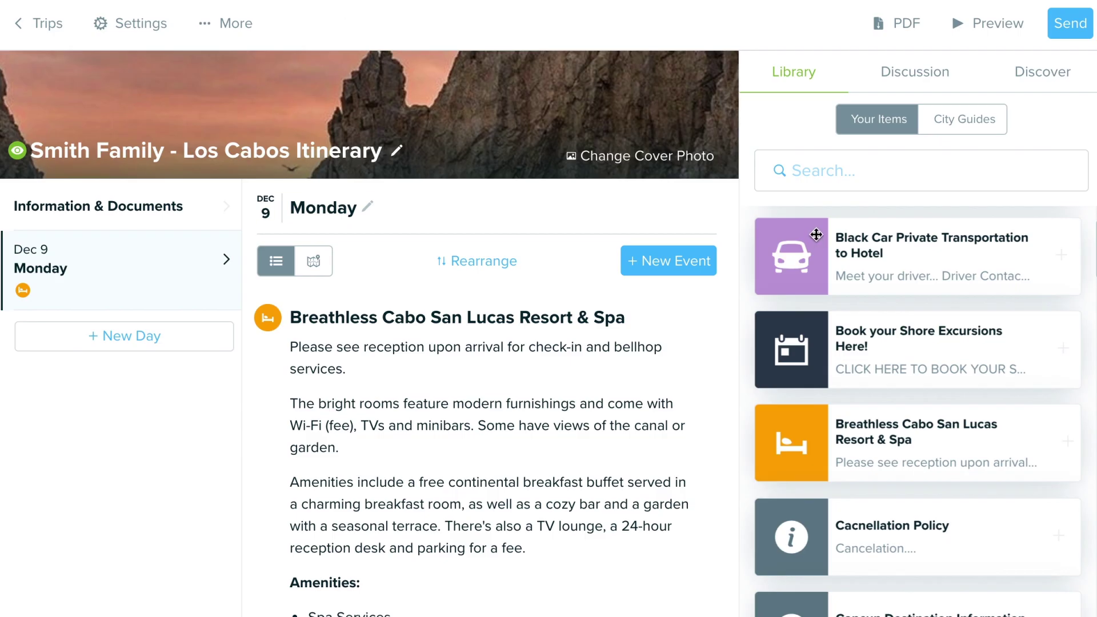
Filter the saved library items in the Los Cabos itinerary by the labels "los cabos" and "hotel".
click(851, 171)
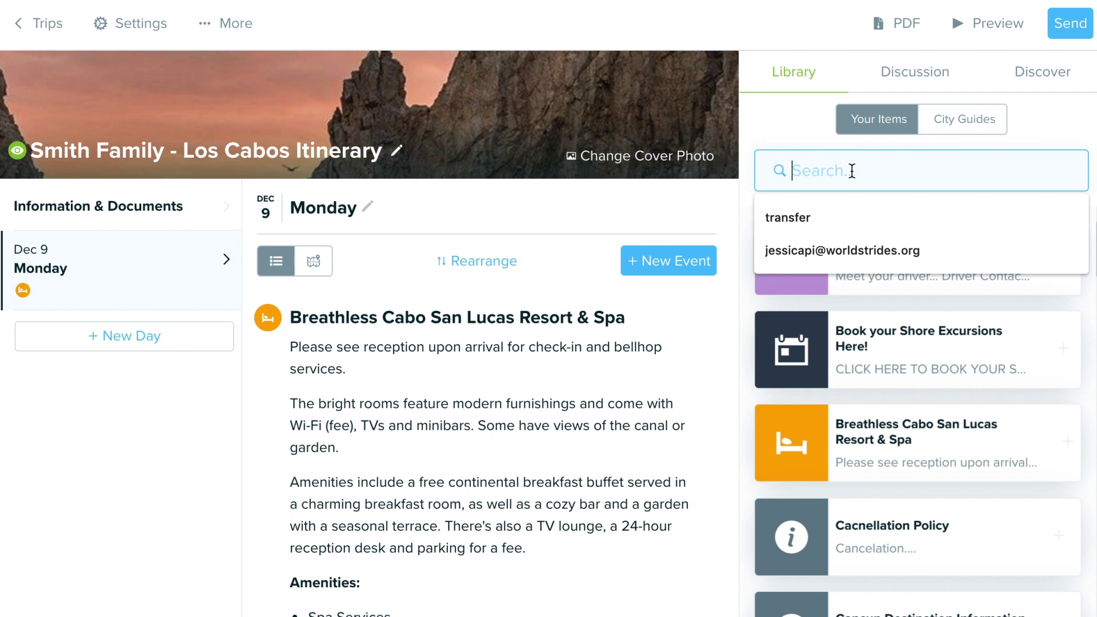
text(los)
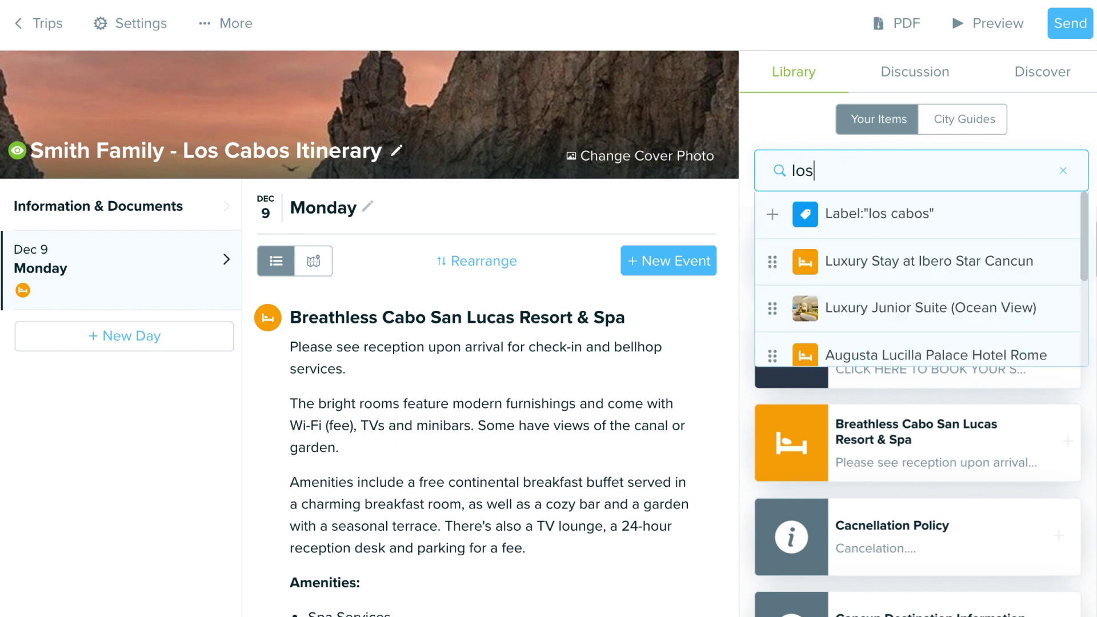
click(860, 219)
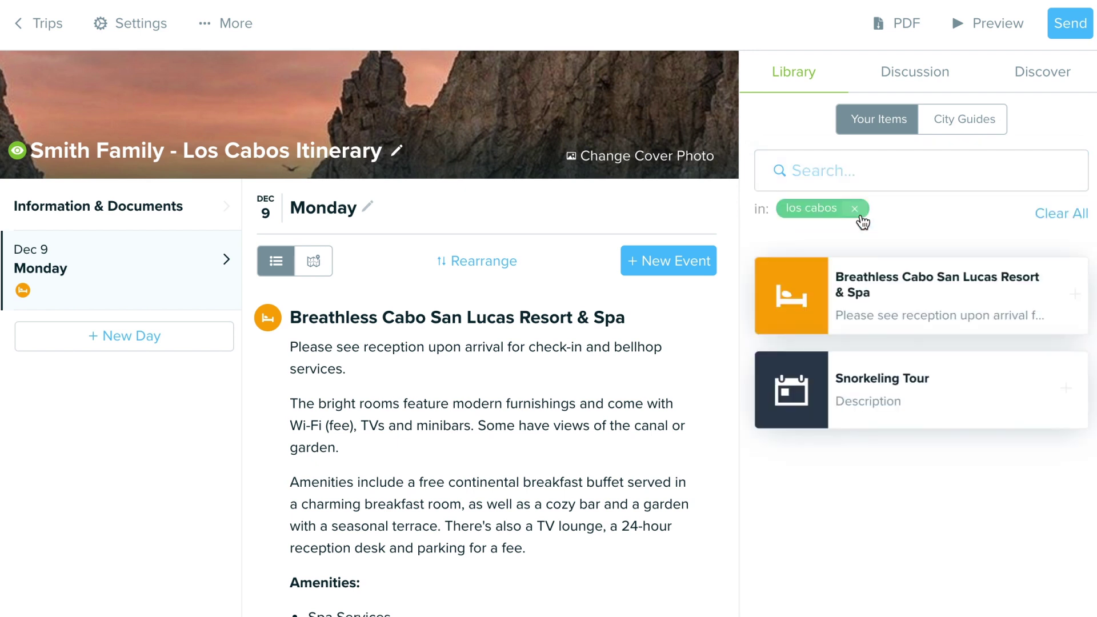
click(884, 174)
text(hot)
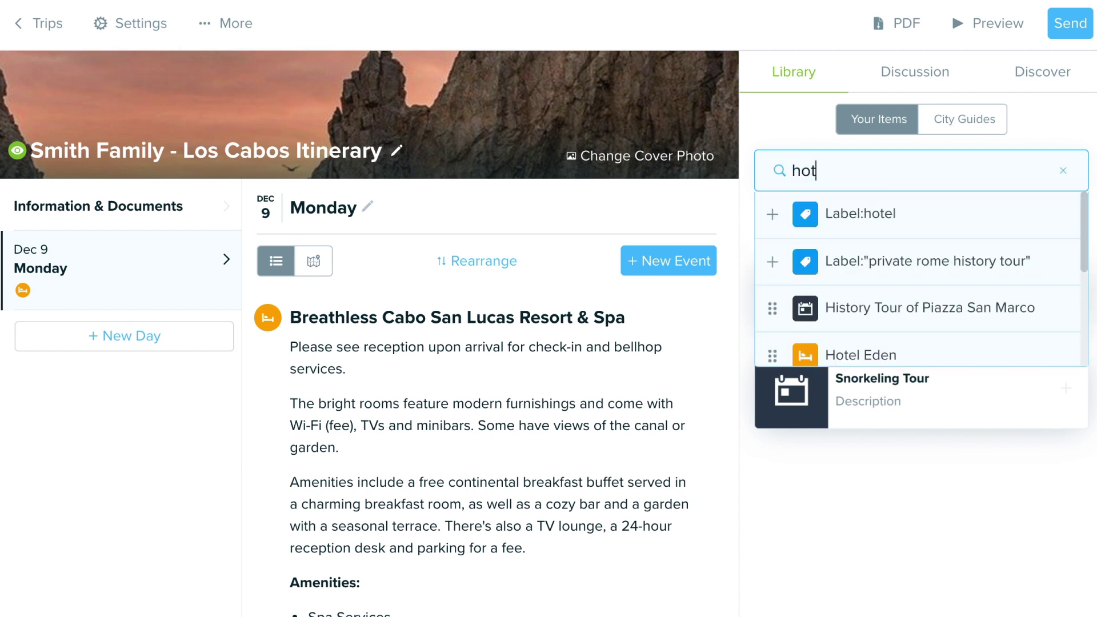
click(806, 217)
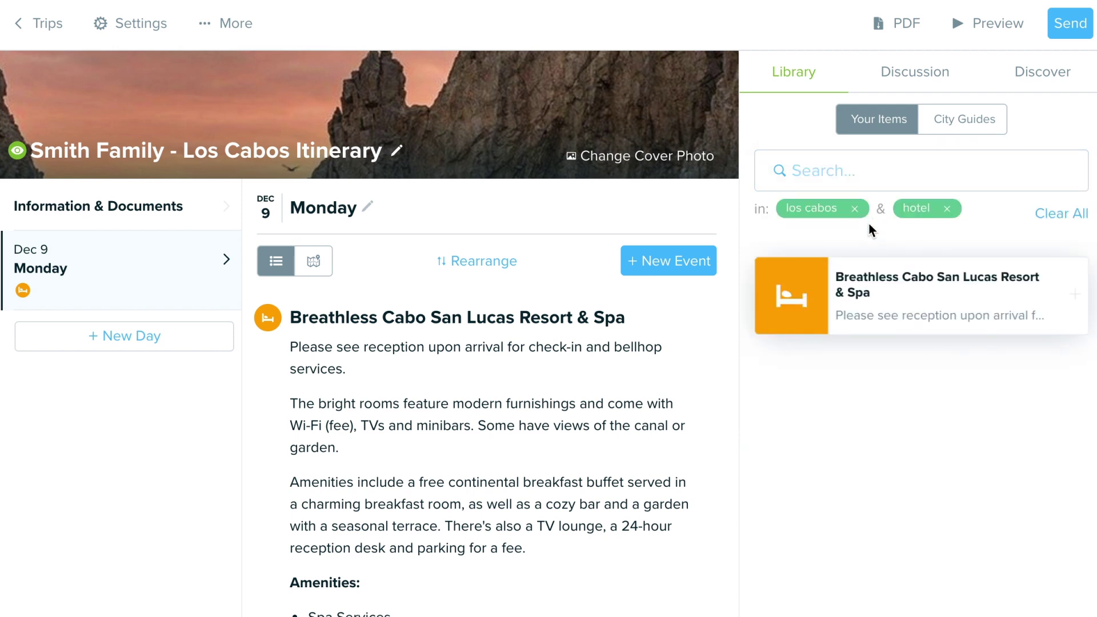